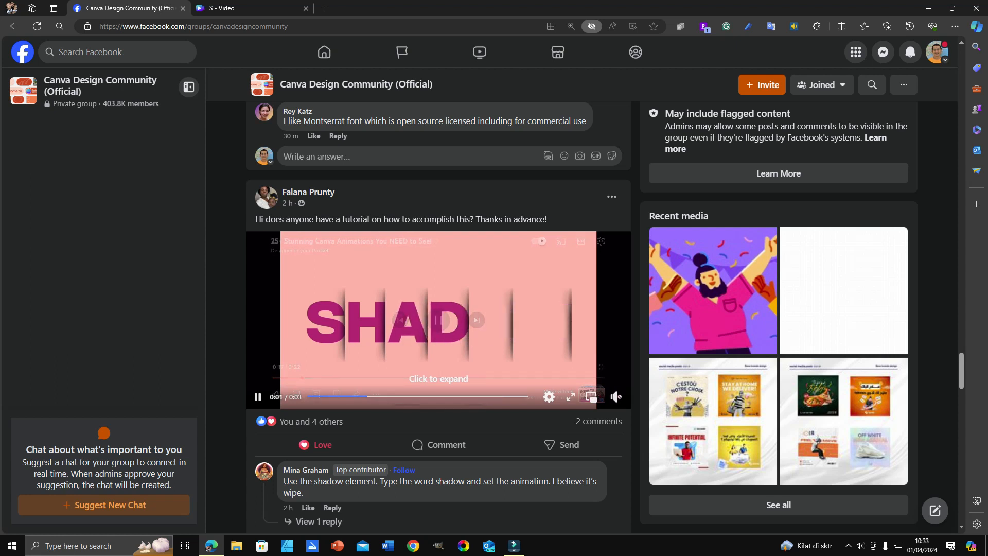
# Switch to the Canva video design, move the playhead to the start of the first page and open the second page.
pyautogui.click(252, 8)
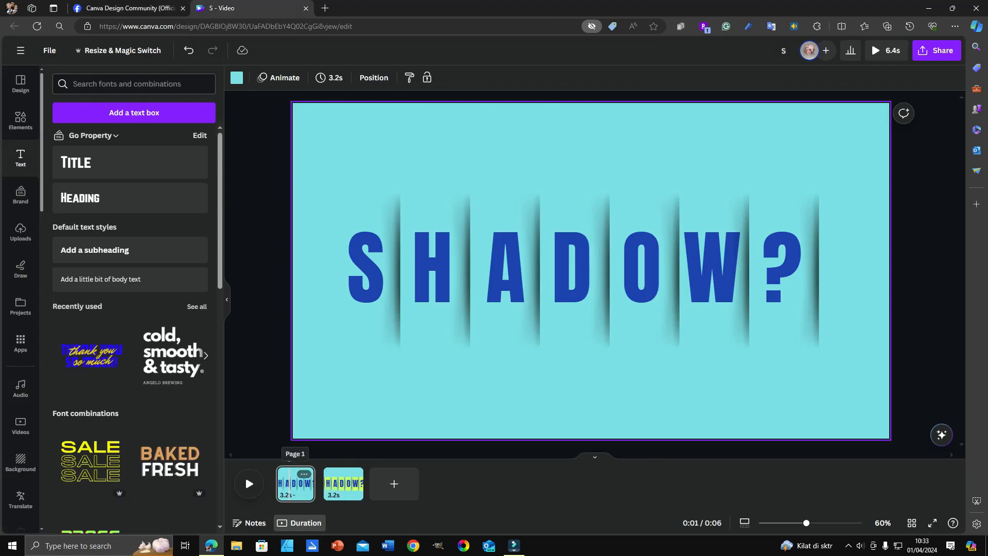
pyautogui.moveTo(289, 459)
pyautogui.mouseDown()
pyautogui.moveTo(276, 459)
pyautogui.moveTo(308, 459)
pyautogui.moveTo(276, 459)
pyautogui.mouseUp()
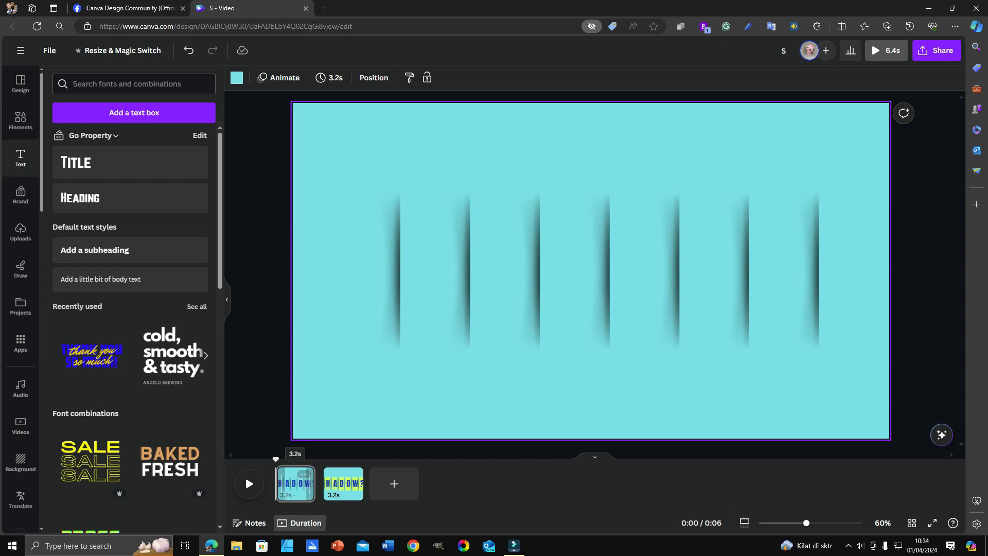
pyautogui.click(343, 483)
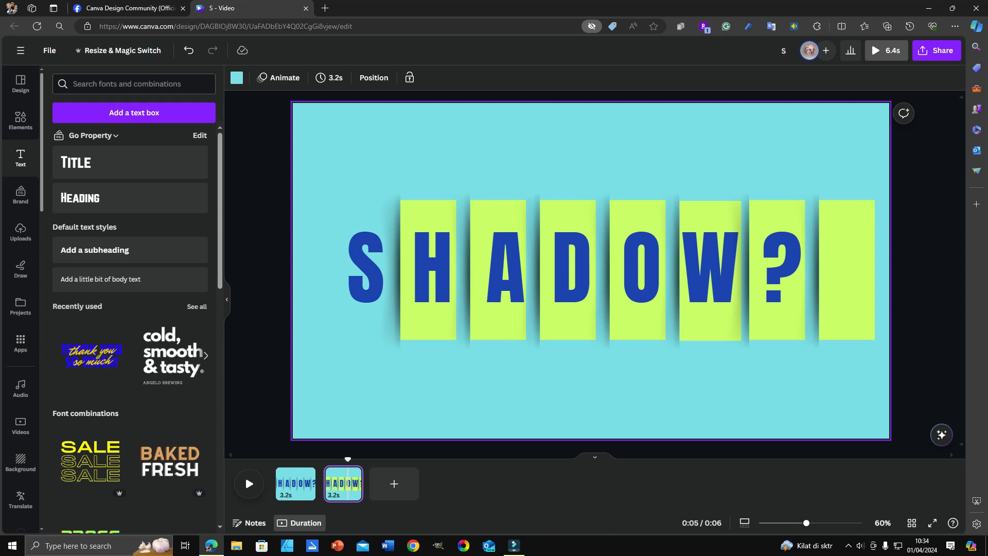
# Inspect the letter S, the details of the shadow graphic beside it, and the green rectangle behind the H.
pyautogui.click(366, 268)
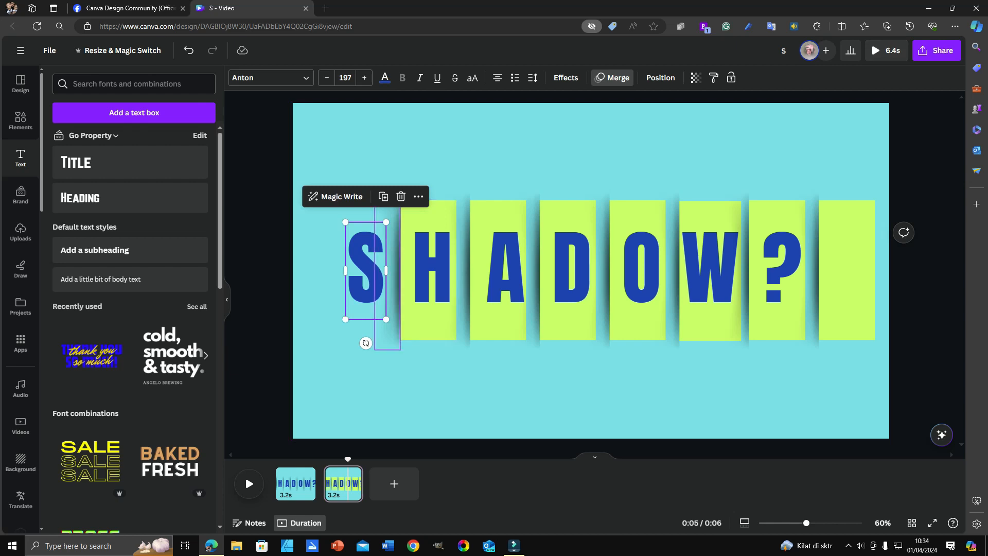
pyautogui.click(393, 309)
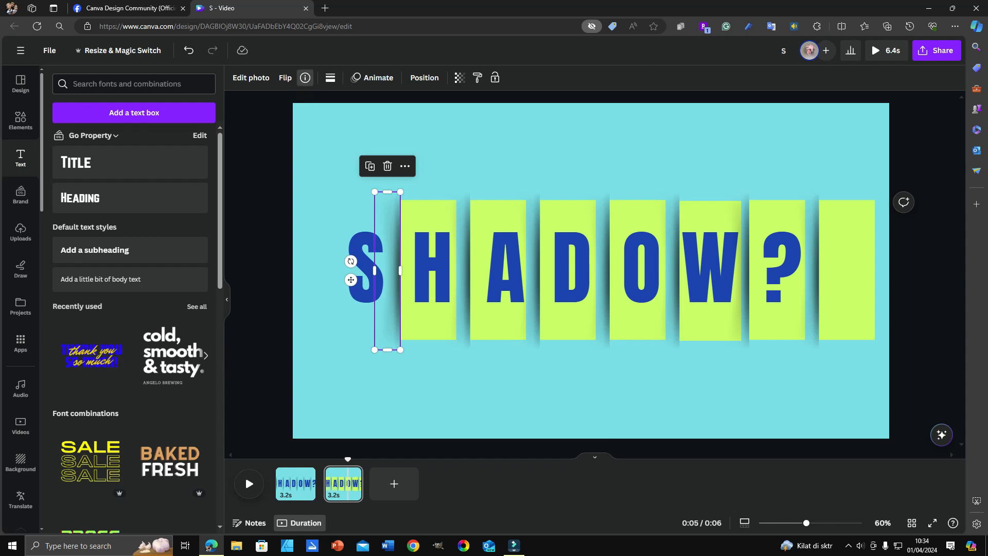
pyautogui.click(305, 78)
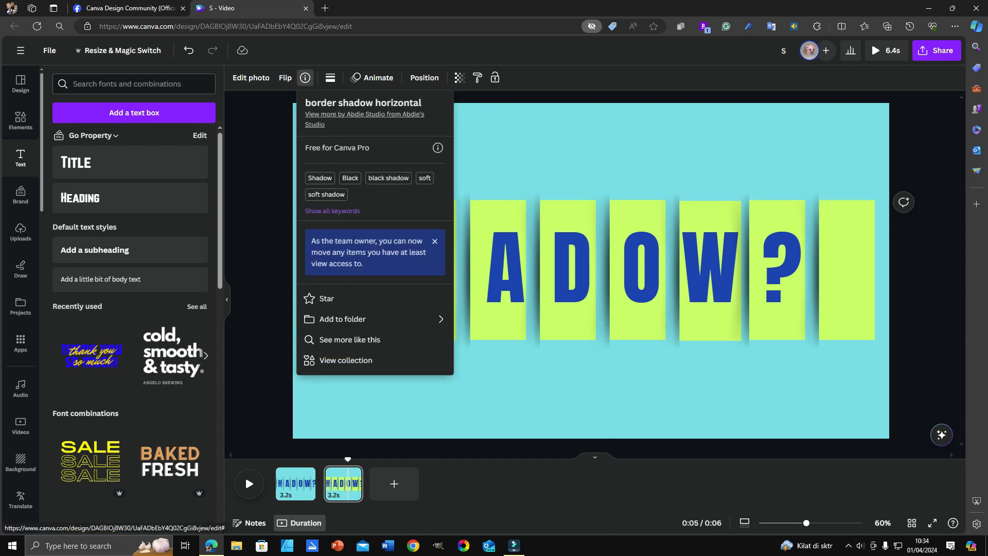
pyautogui.click(506, 154)
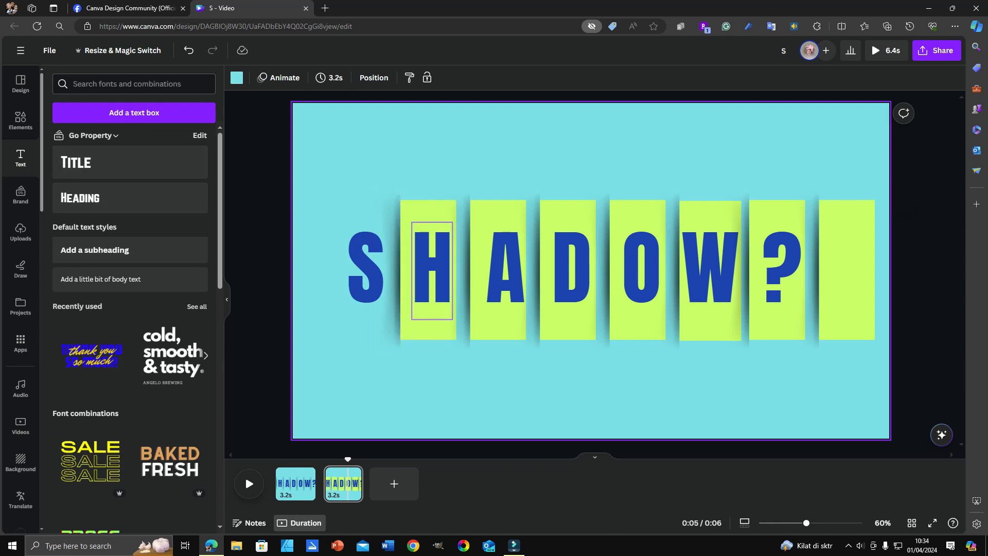
pyautogui.click(431, 270)
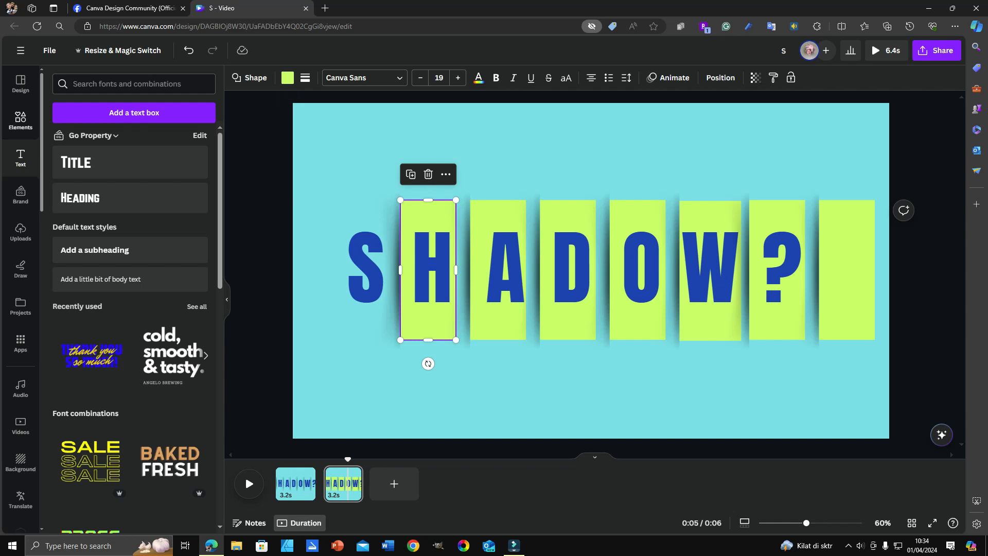
# Add a square shape to the second page and enlarge it into a wide rectangle over the H, A and D.
pyautogui.click(21, 121)
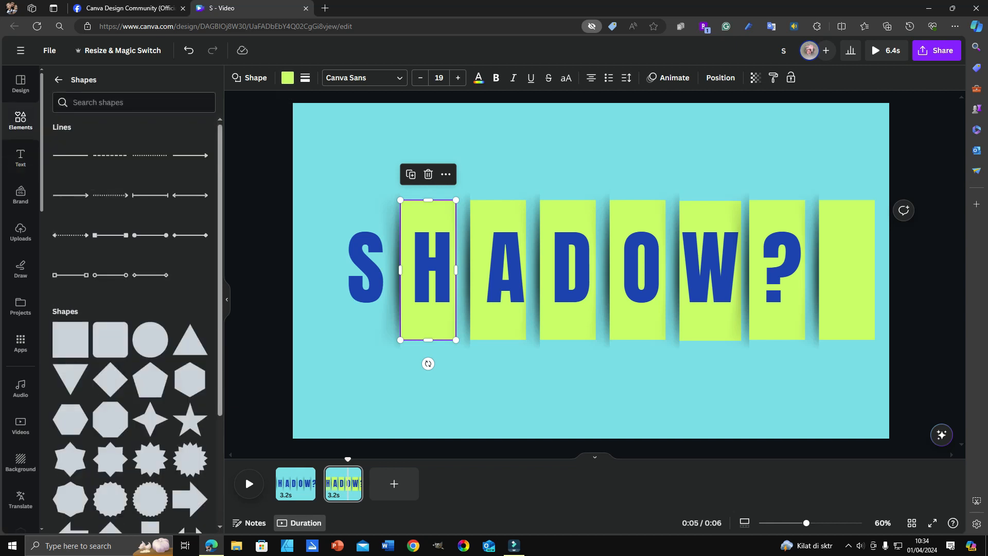
pyautogui.click(70, 340)
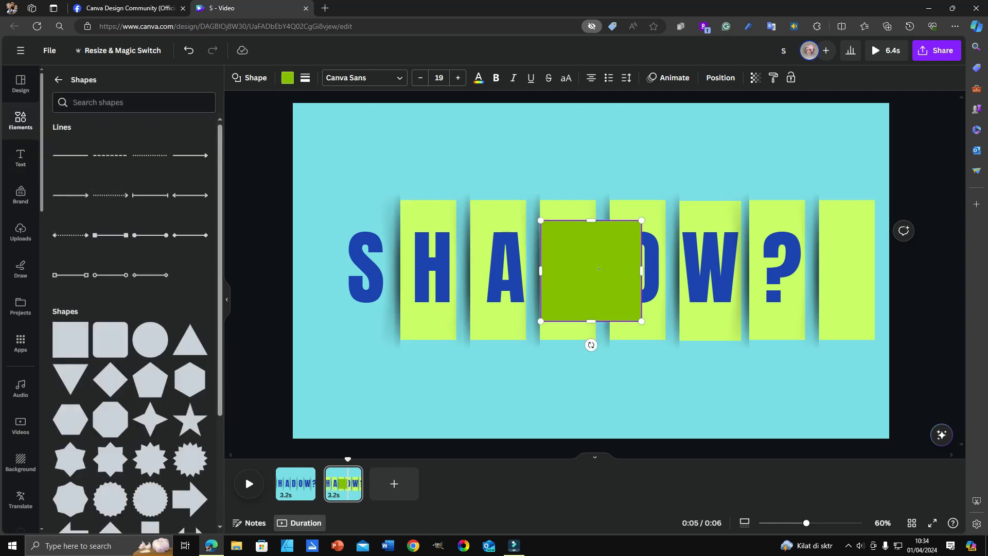
pyautogui.moveTo(591, 270); pyautogui.dragTo(600, 354)
pyautogui.moveTo(503, 304); pyautogui.dragTo(503, 251)
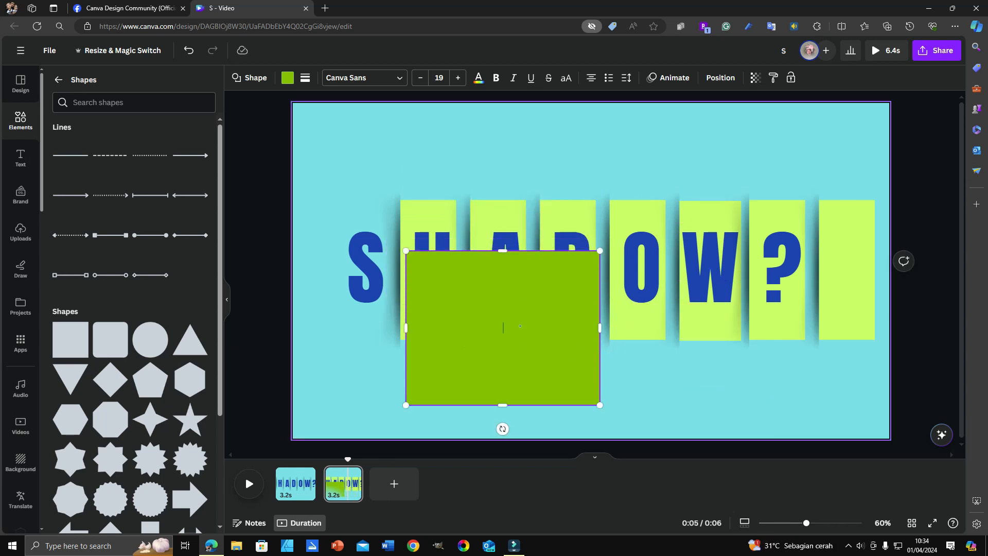
# Fill the new rectangle with red and give it a solid border of weight 14 with corner rounding 34.
pyautogui.click(287, 78)
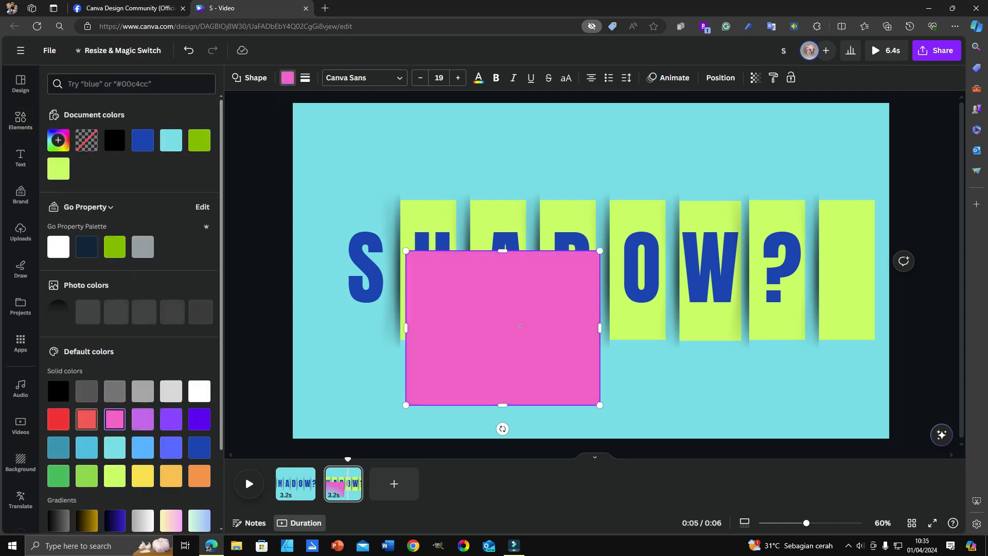
pyautogui.click(58, 419)
pyautogui.click(305, 78)
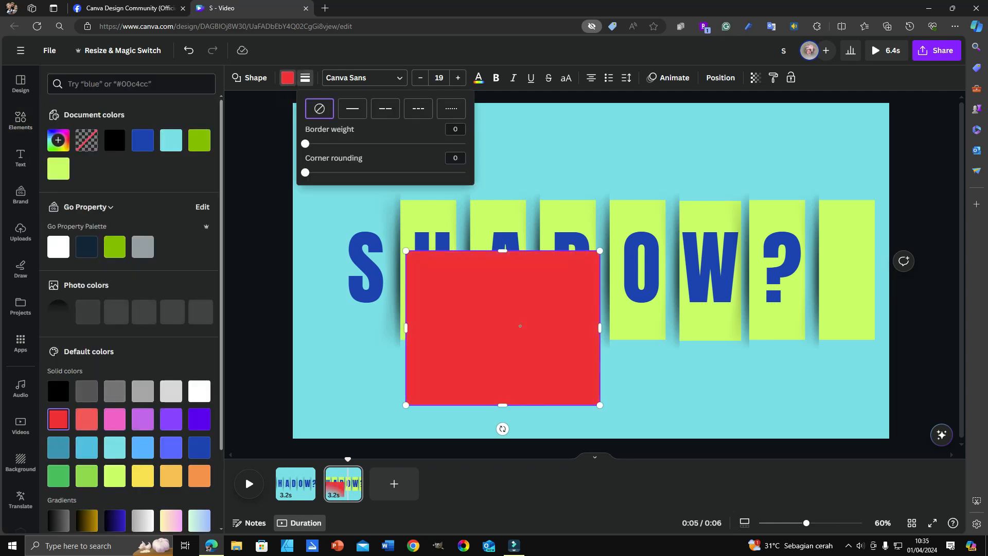
pyautogui.moveTo(305, 143); pyautogui.dragTo(360, 172)
pyautogui.click(308, 172)
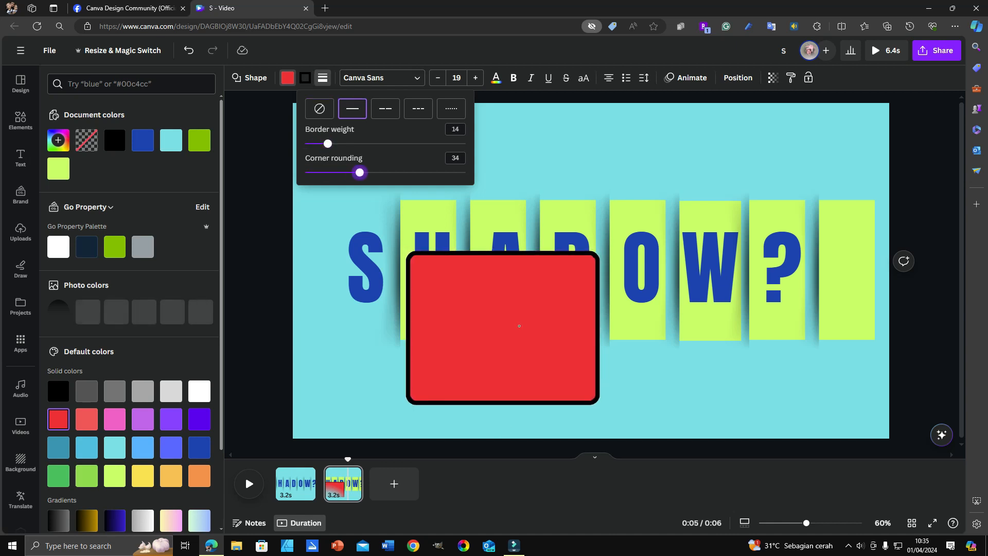
# Try the dashed, dotted and no-border styles on the red rectangle, and settle on a thin solid border.
pyautogui.moveTo(328, 144); pyautogui.dragTo(324, 143)
pyautogui.click(386, 108)
pyautogui.click(419, 109)
pyautogui.click(451, 108)
pyautogui.click(319, 108)
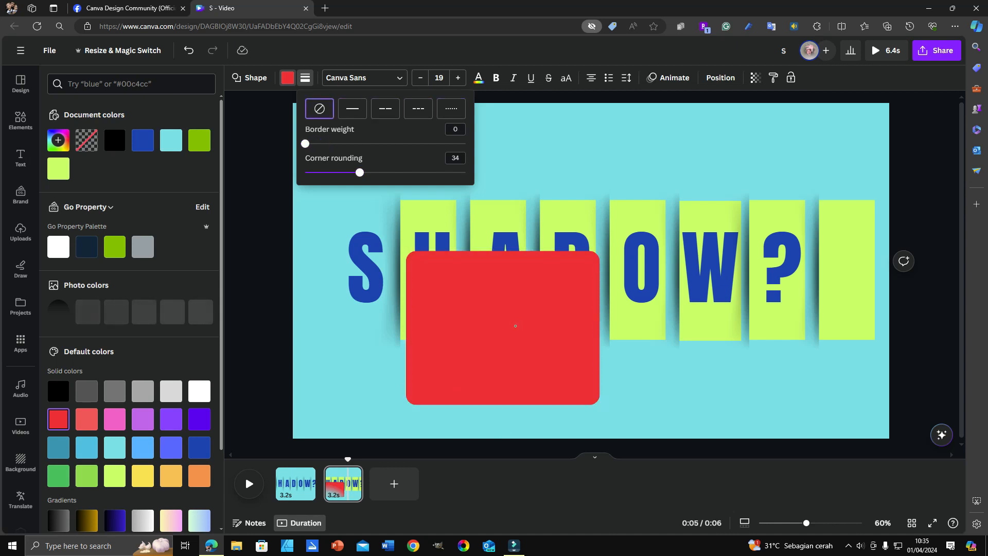
pyautogui.moveTo(305, 144); pyautogui.dragTo(320, 143)
pyautogui.click(352, 109)
pyautogui.click(463, 299)
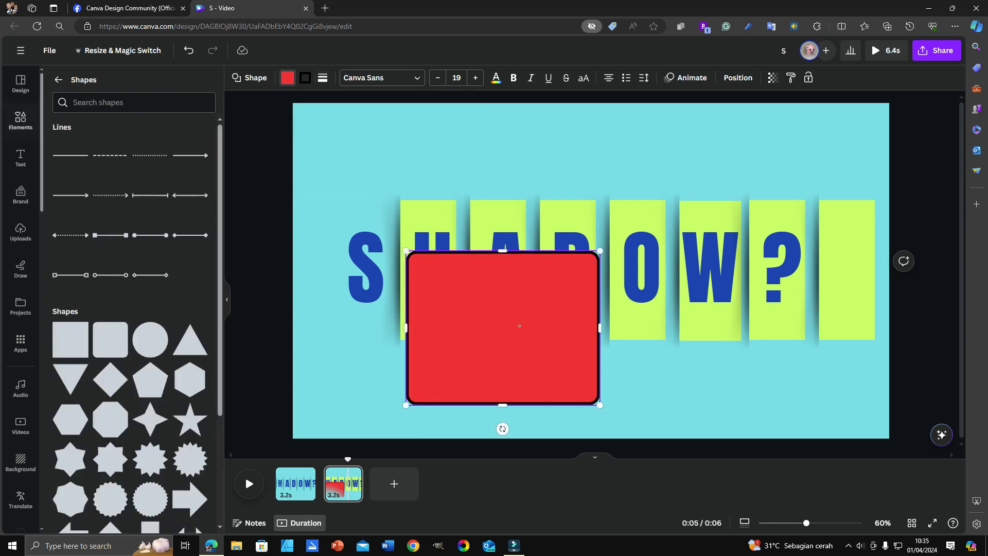
# Make the rectangle's fill transparent, move the outline over the first letters and remove it from the page.
pyautogui.click(288, 78)
pyautogui.click(87, 140)
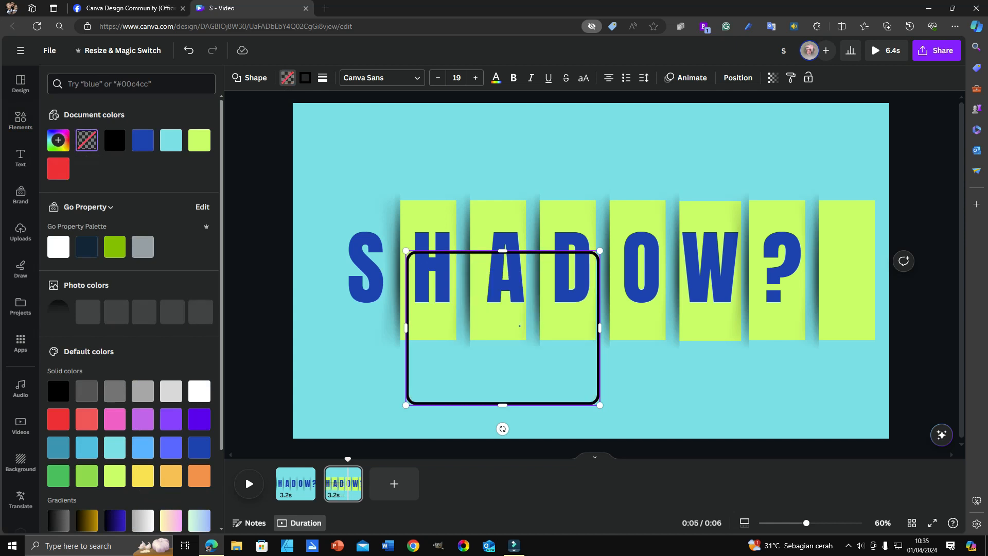
pyautogui.moveTo(519, 325); pyautogui.dragTo(474, 275)
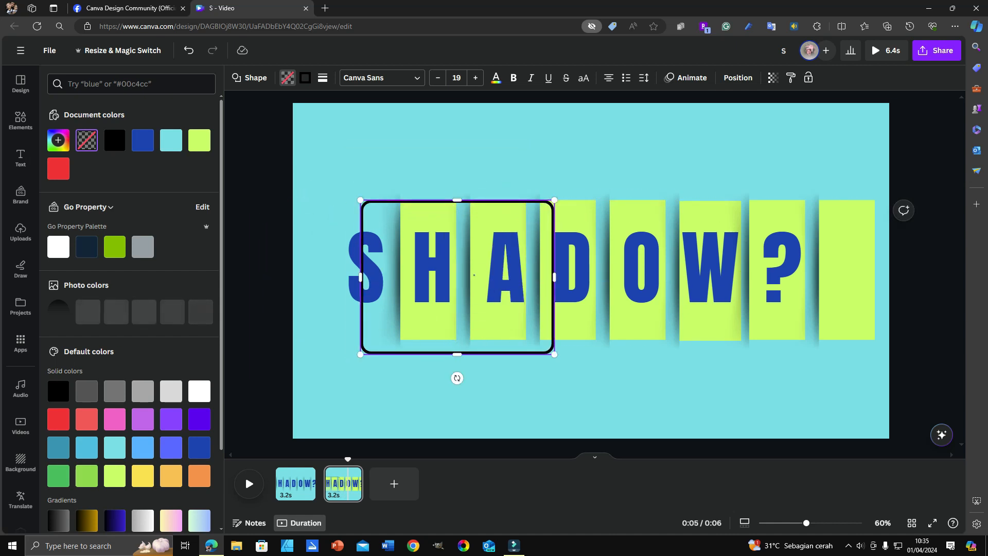
pyautogui.moveTo(447, 353); pyautogui.dragTo(135, 347)
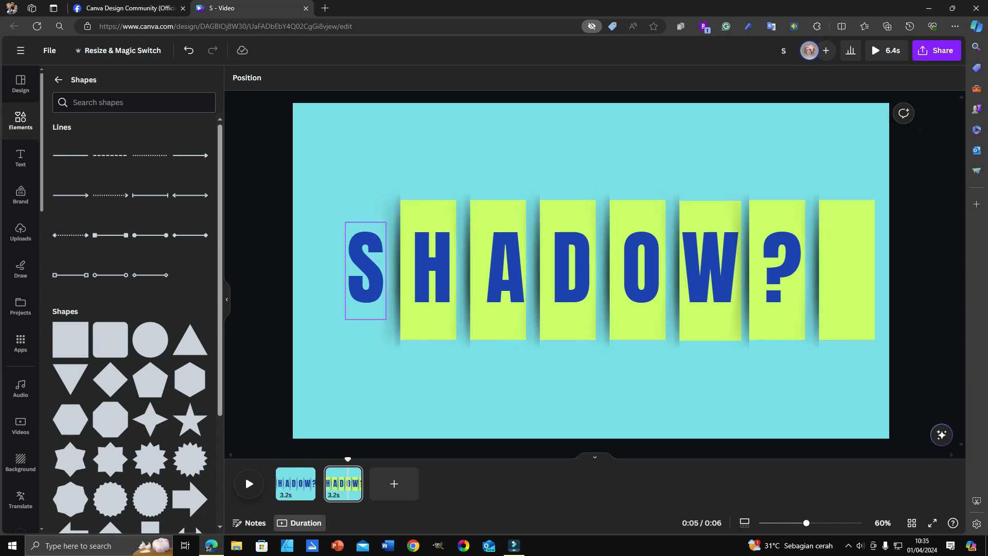
# Check that each character of "SHADOW?" is a separate text box by selecting them one after another.
pyautogui.click(366, 267)
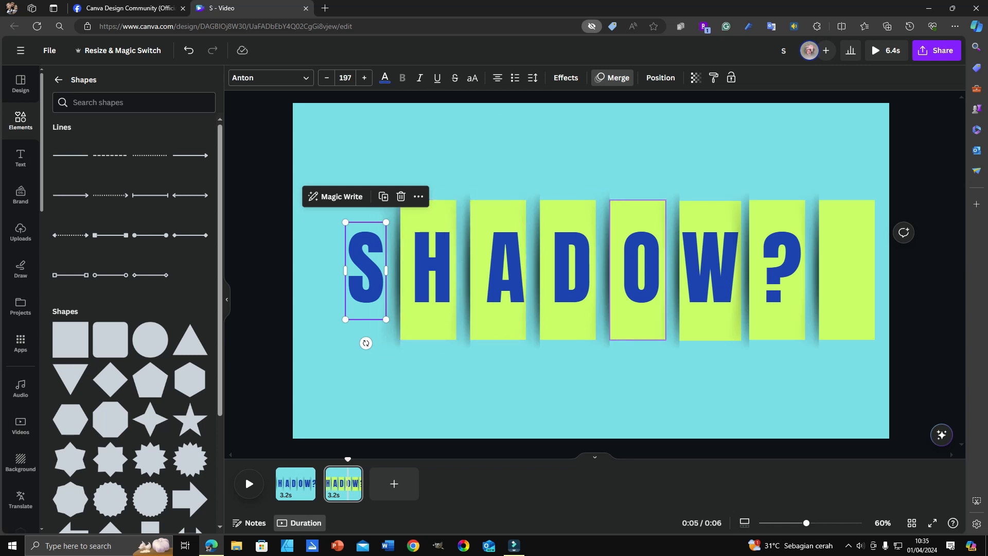
pyautogui.click(432, 271)
pyautogui.click(505, 270)
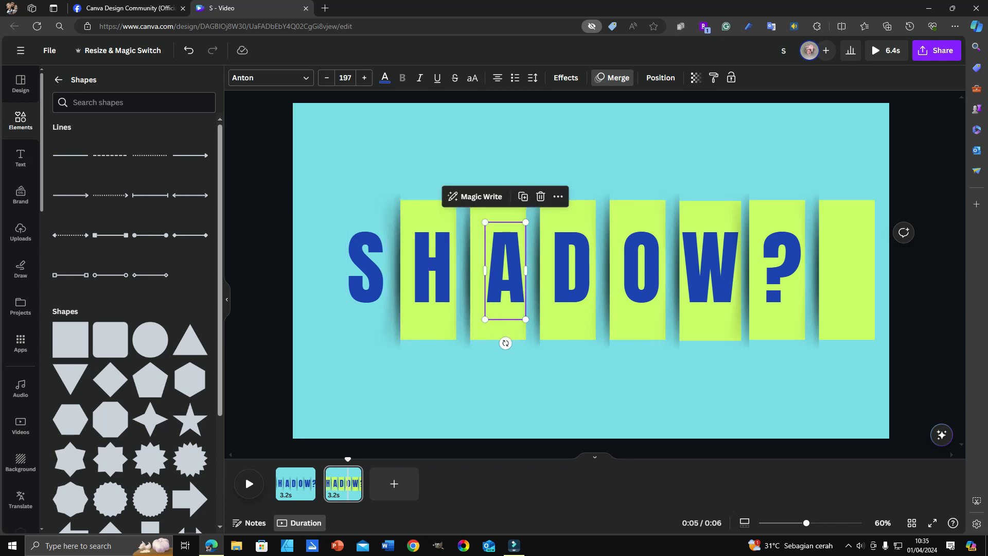
pyautogui.click(571, 270)
pyautogui.click(641, 270)
pyautogui.click(710, 270)
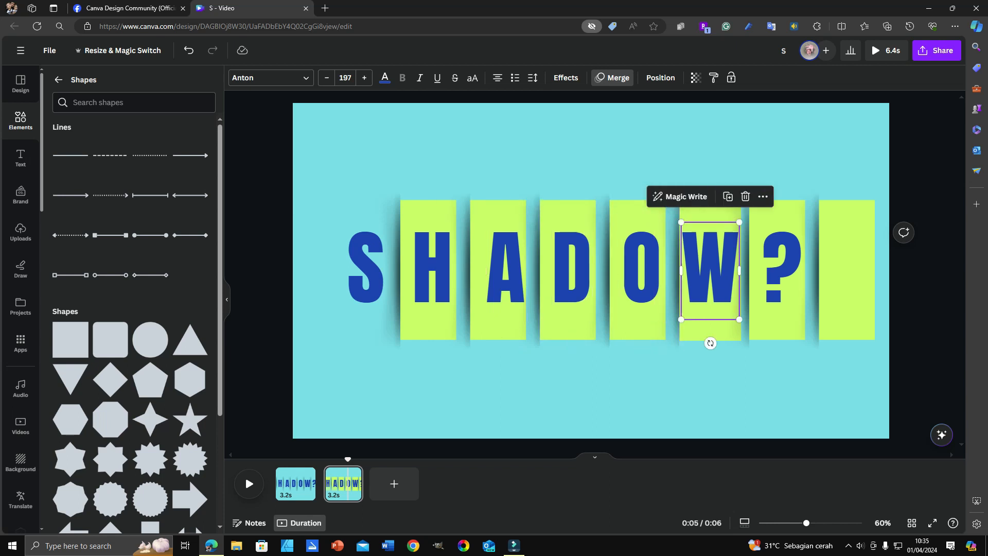
pyautogui.click(781, 270)
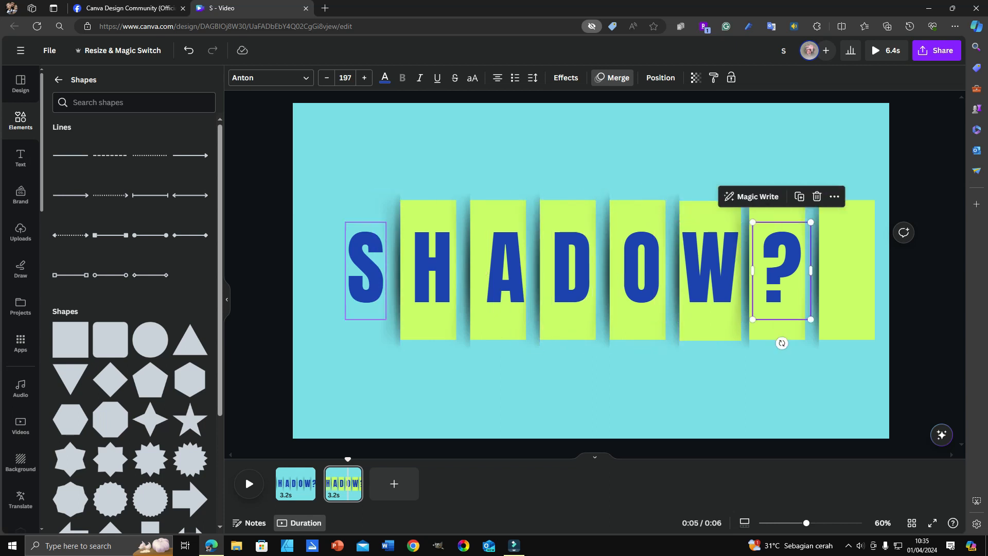
# Shift the shadow beside the S slightly left over the letter, and undo the move.
pyautogui.click(387, 270)
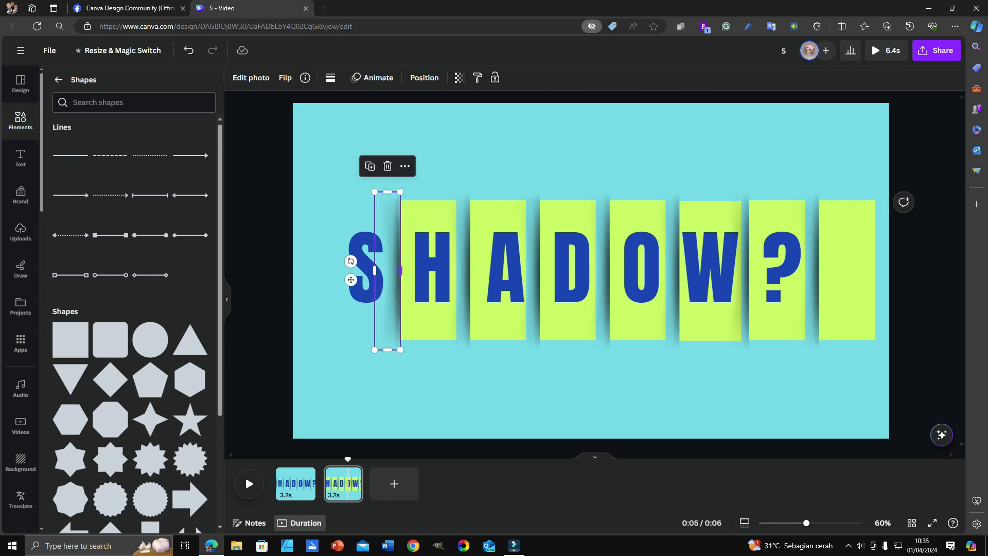
pyautogui.moveTo(387, 270); pyautogui.dragTo(372, 269)
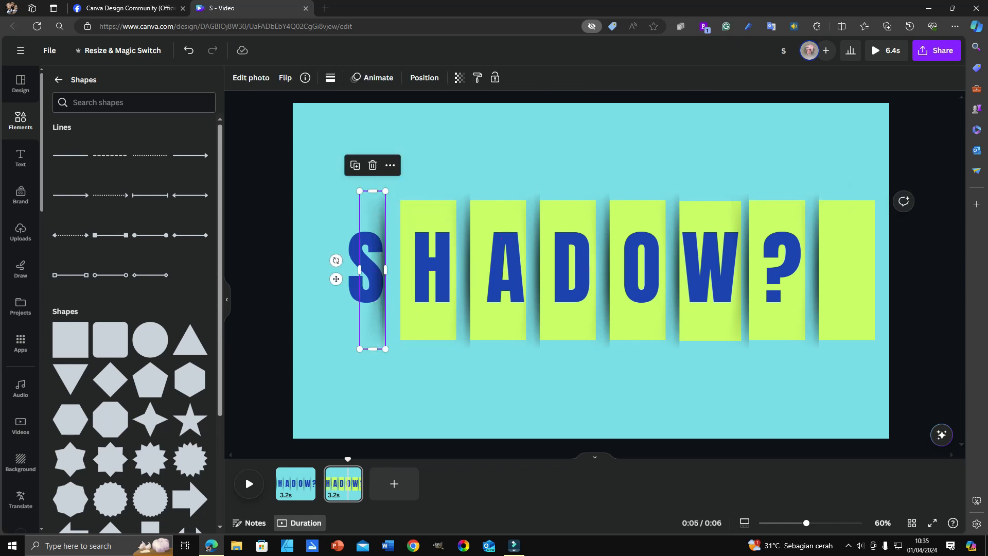
pyautogui.hotkey('ctrl', 'z')
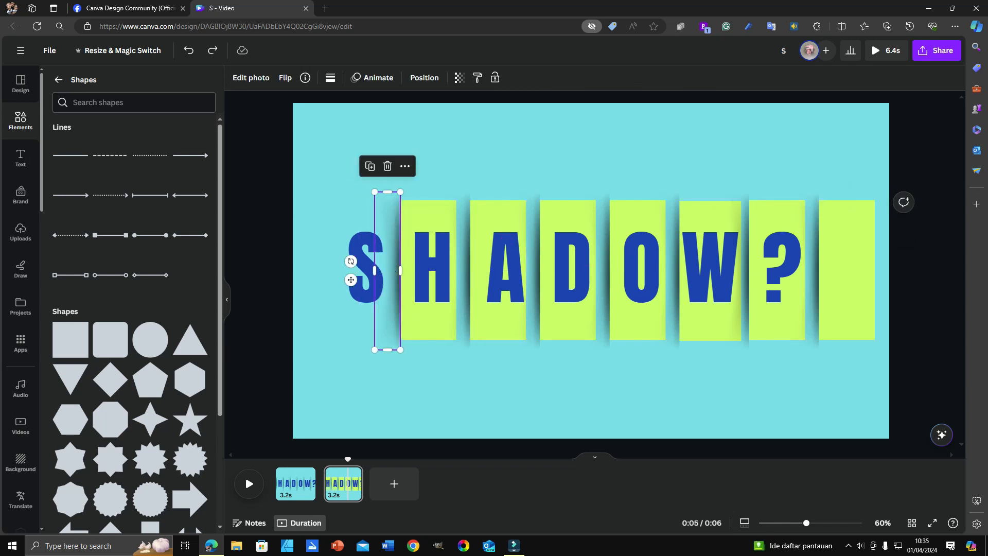
# Examine the green rectangle behind the H and scrub through the animation from the first page to the second.
pyautogui.click(429, 330)
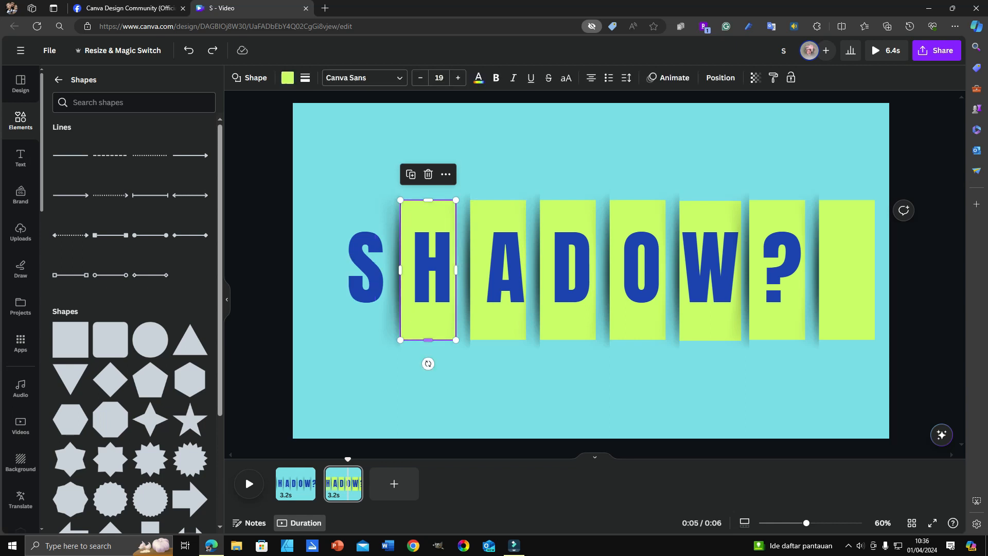
pyautogui.click(407, 269)
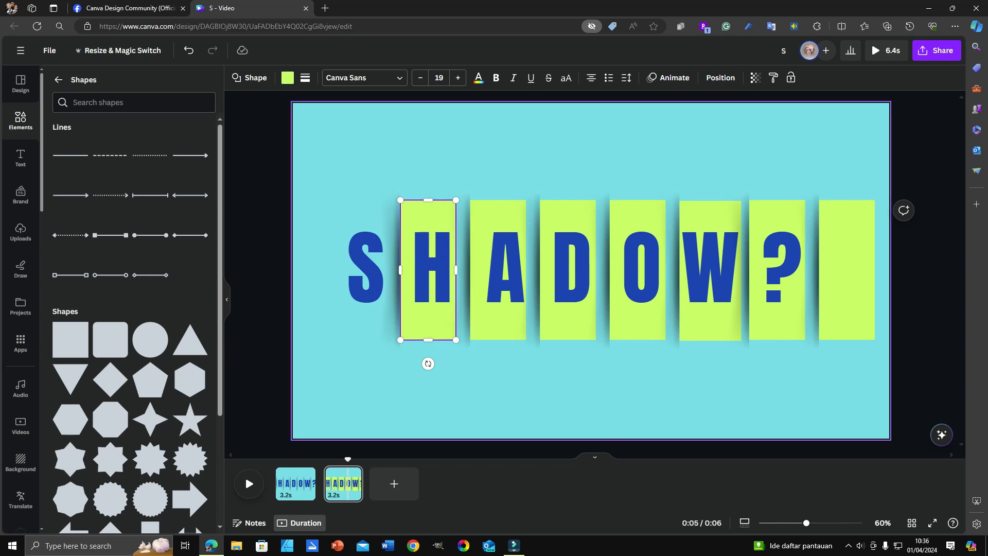
pyautogui.click(877, 50)
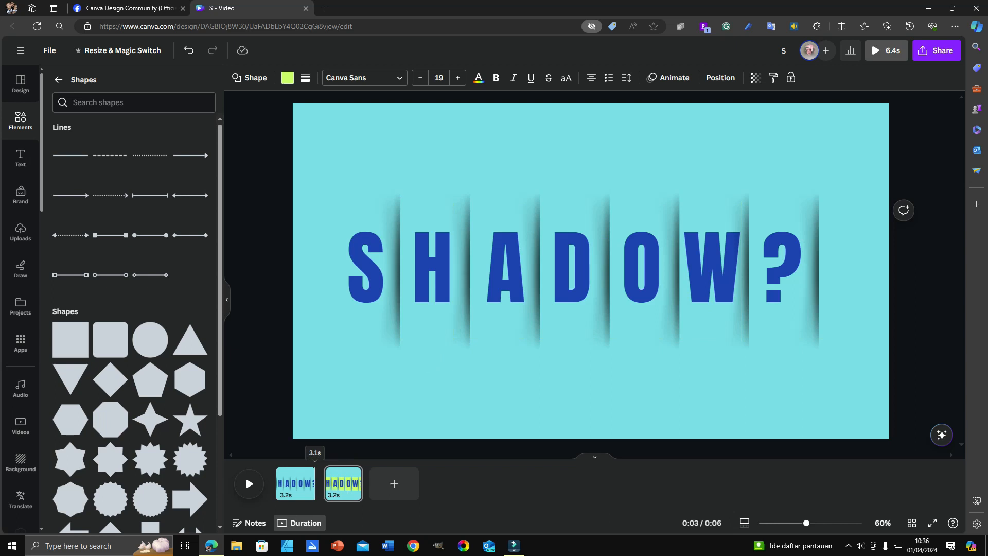
pyautogui.moveTo(332, 459); pyautogui.dragTo(348, 458)
# Show the text animation settings of the letter S and check the reference video in the Facebook group post.
pyautogui.click(366, 268)
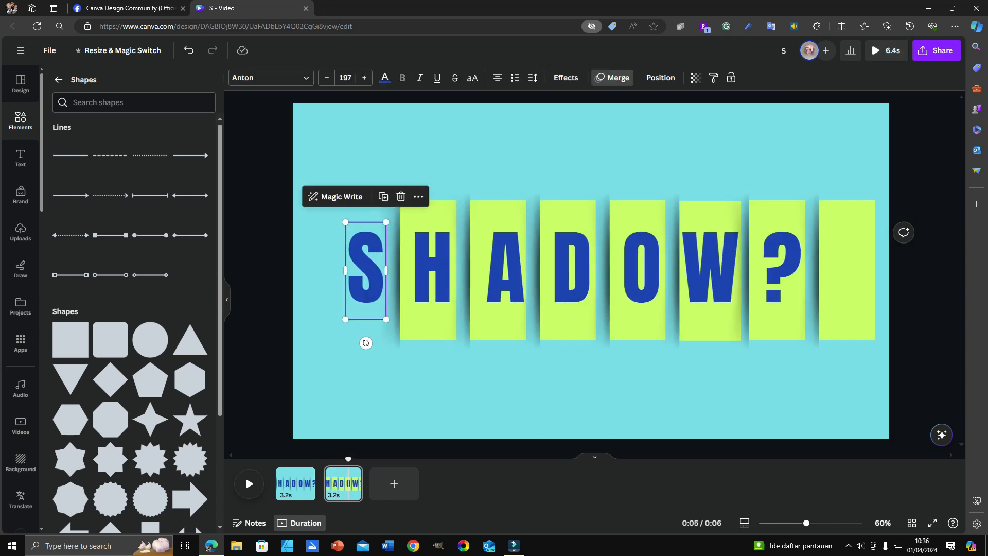
pyautogui.click(612, 77)
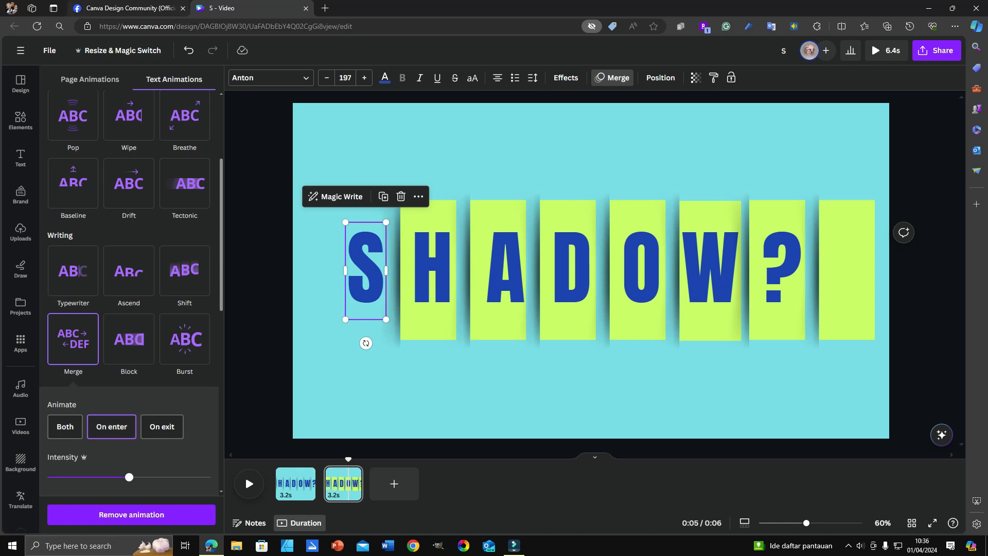
pyautogui.click(129, 8)
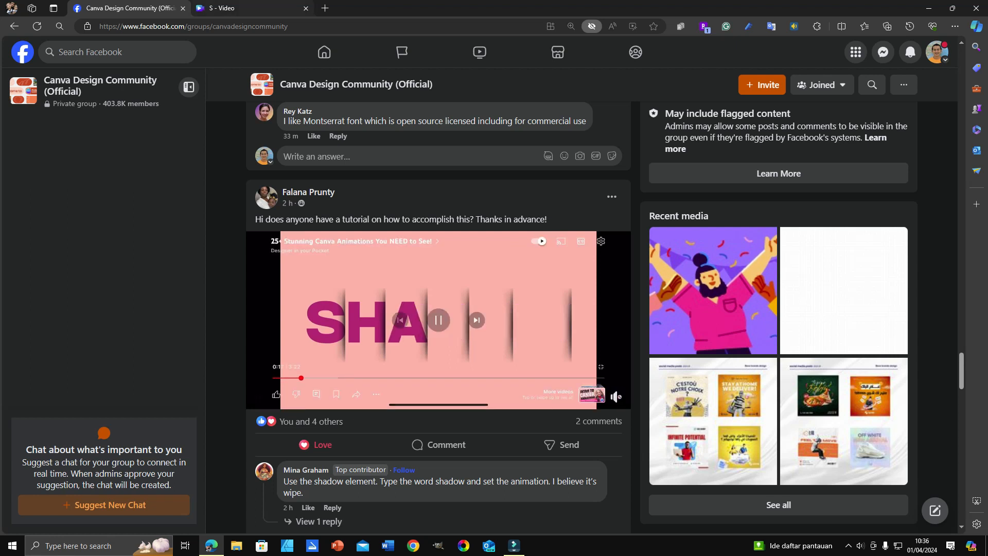
pyautogui.click(247, 8)
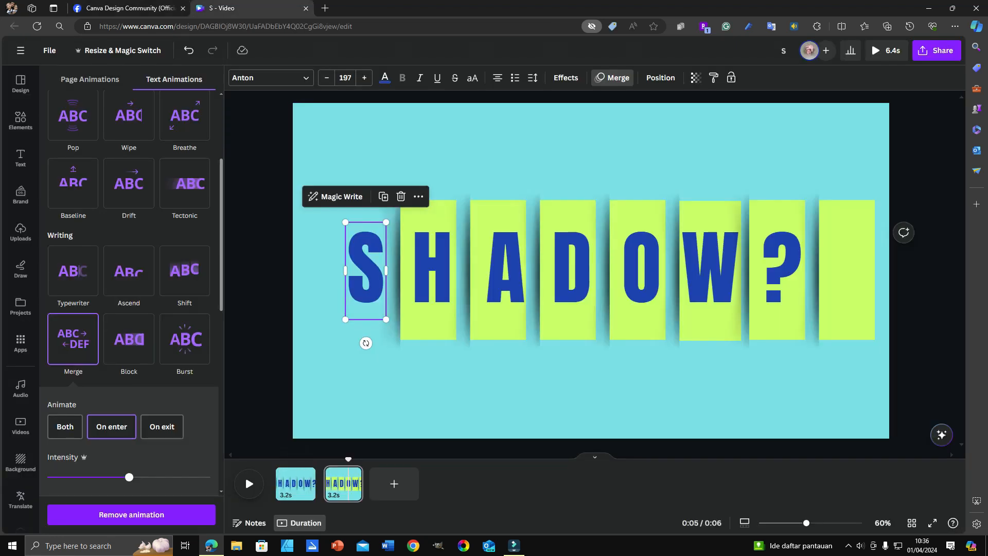
# Recolor the green rectangle behind the H on the second page to the light blue document color matching the background.
pyautogui.moveTo(348, 459)
pyautogui.mouseDown()
pyautogui.moveTo(322, 459)
pyautogui.moveTo(348, 459)
pyautogui.mouseUp()
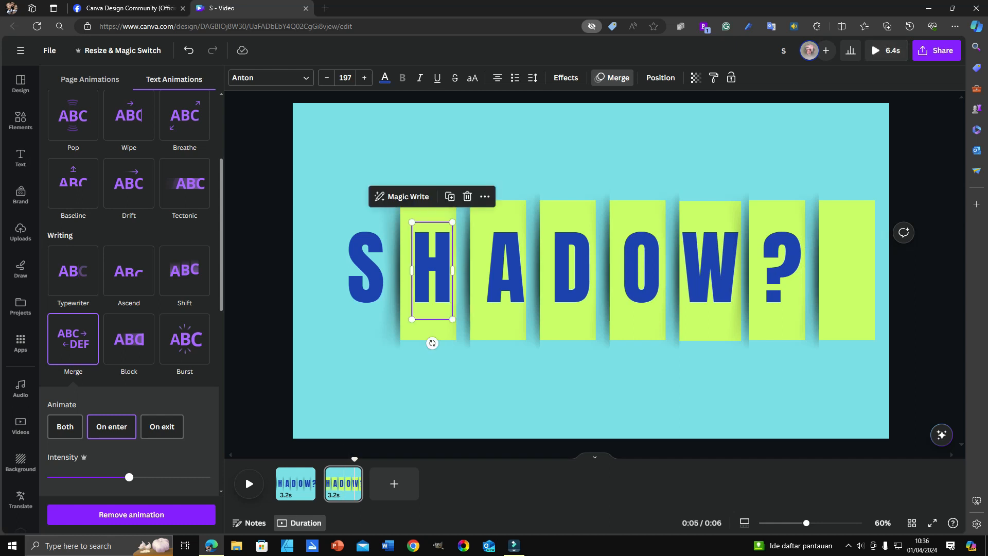
pyautogui.click(429, 329)
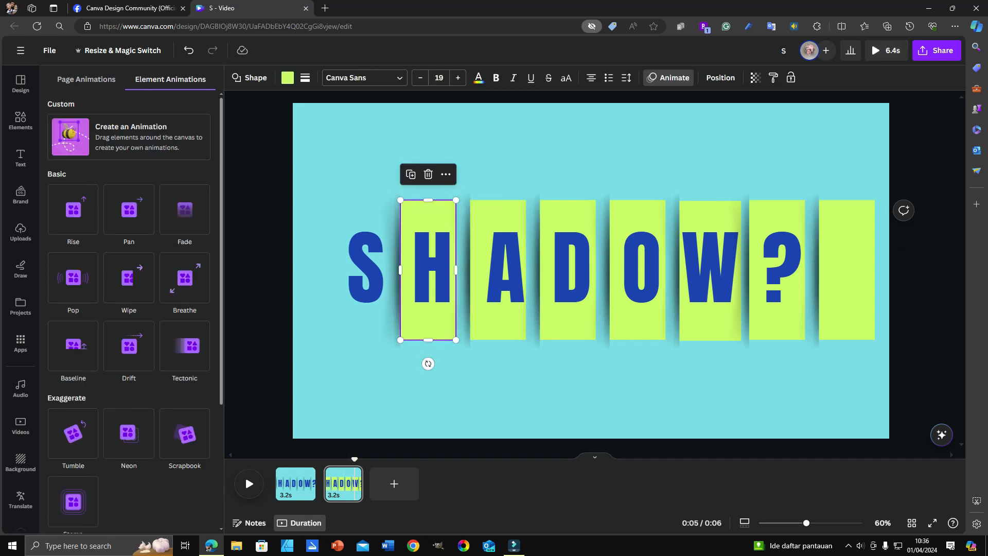
pyautogui.click(288, 78)
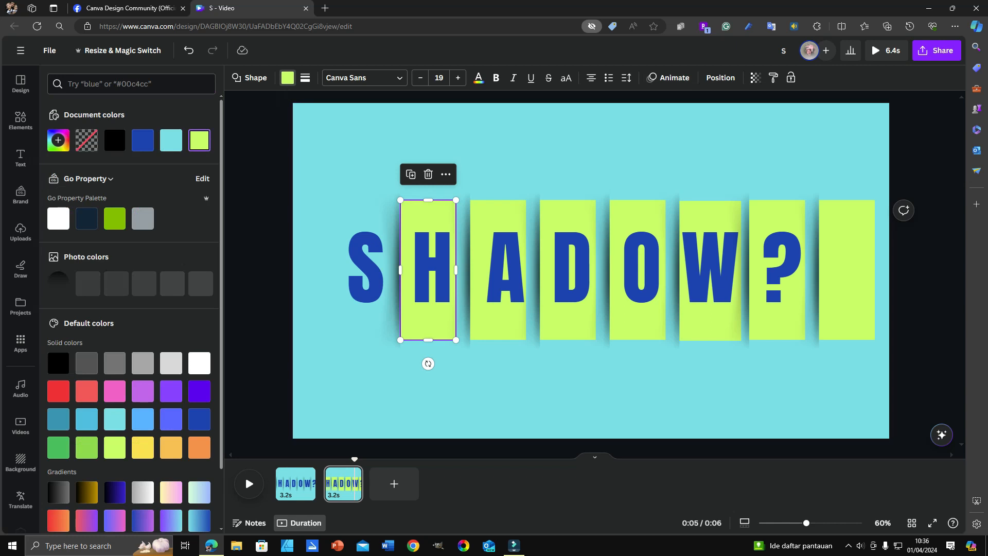
pyautogui.click(171, 140)
pyautogui.press('Escape')
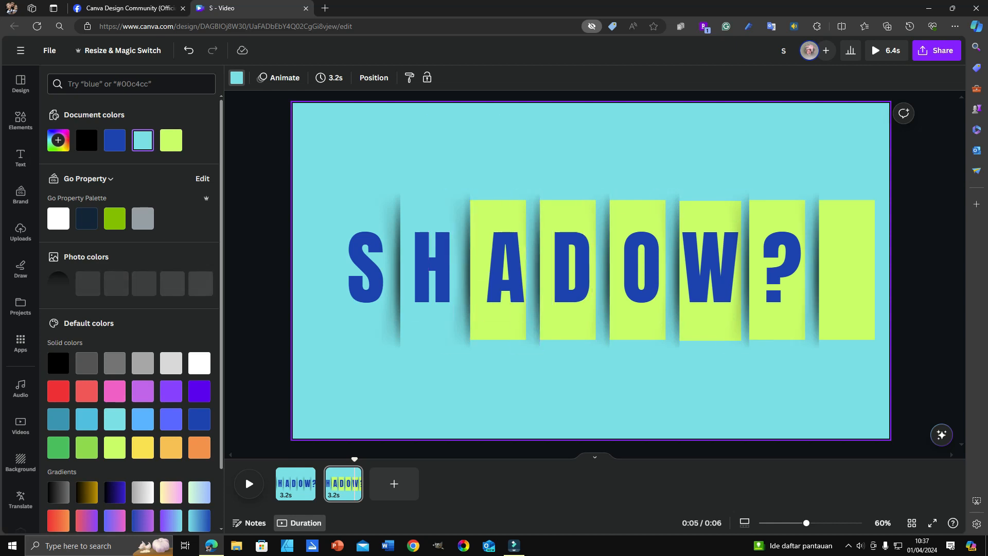
# Play the animation from the start of the first page through the second page, and return the playhead to the beginning.
pyautogui.click(295, 484)
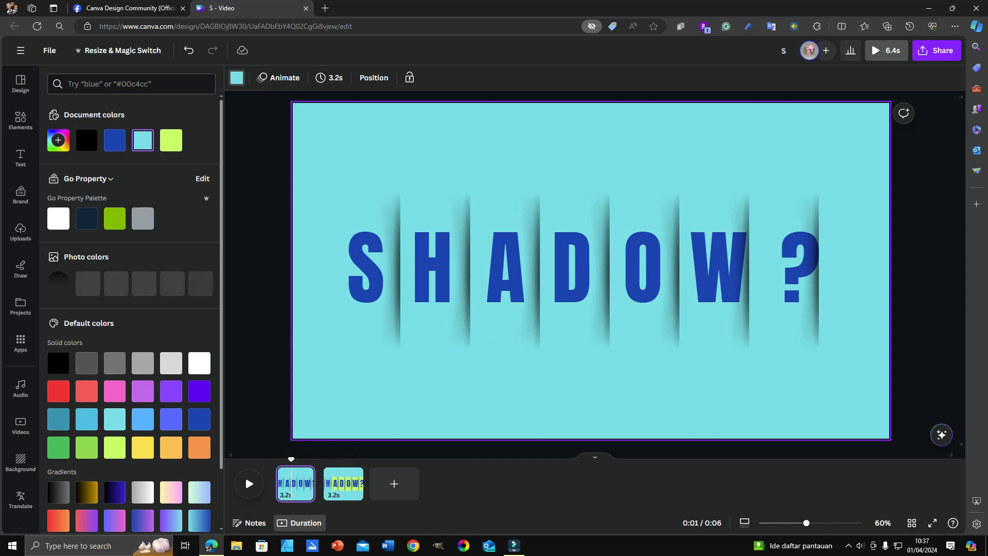
pyautogui.moveTo(291, 460); pyautogui.dragTo(275, 460)
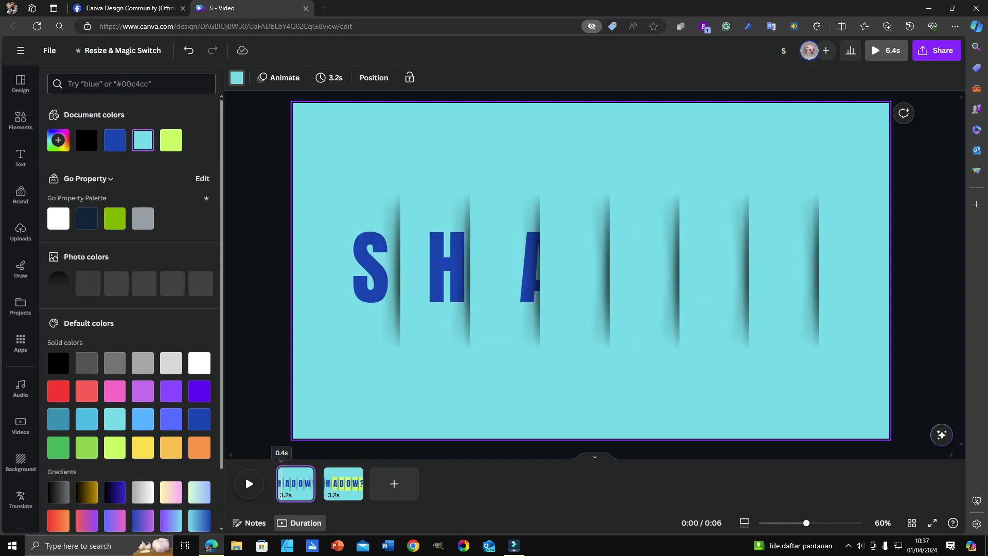
pyautogui.click(249, 483)
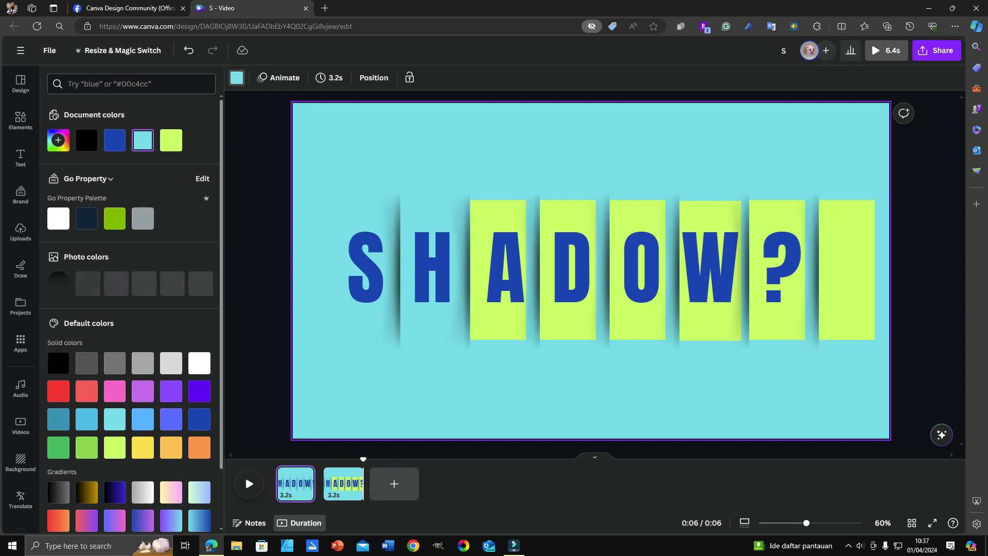
pyautogui.moveTo(364, 459); pyautogui.dragTo(276, 459)
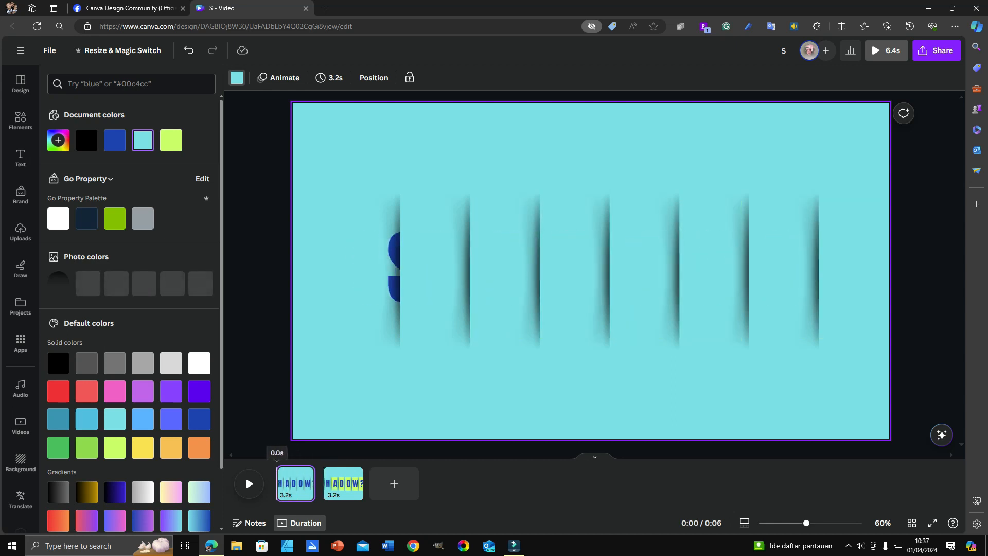